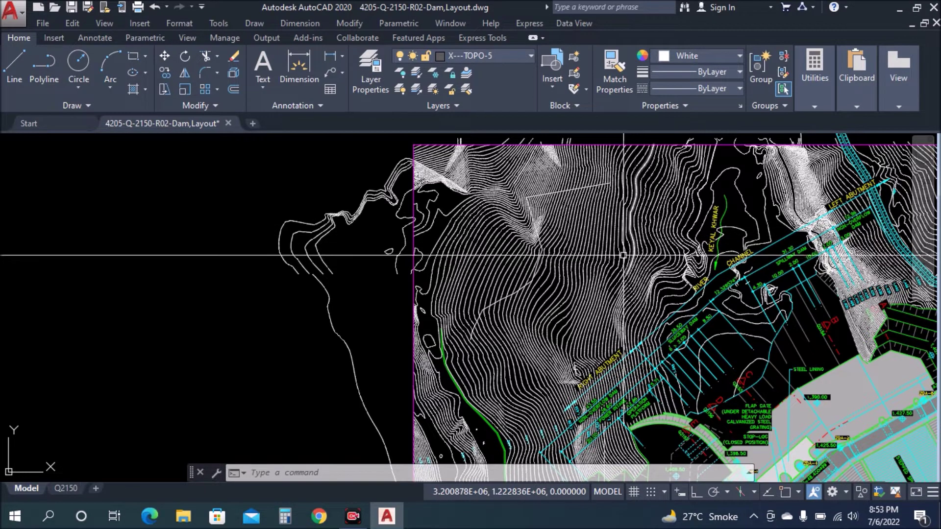
- Look up layer 01 in the layer list, then return to the drawing
{"action": "left_click", "coordinate": [366, 77]}
{"action": "scroll", "coordinate": [216, 290], "scroll_direction": "up", "scroll_amount": 5}
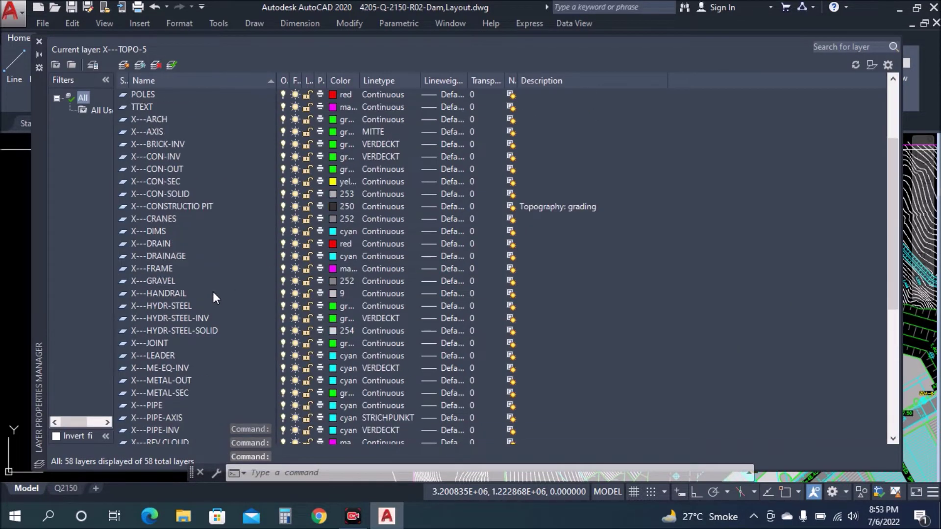
{"action": "scroll", "coordinate": [212, 292], "scroll_direction": "up", "scroll_amount": 3}
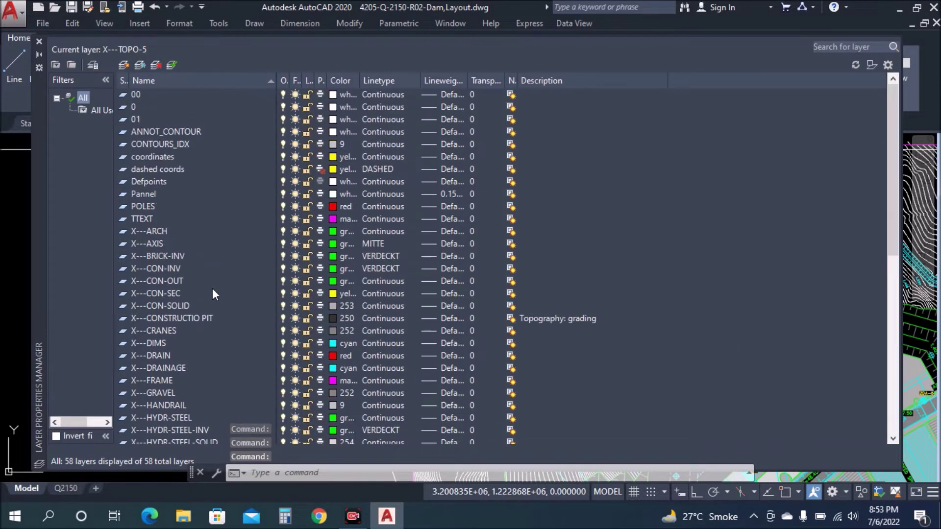
{"action": "left_click", "coordinate": [133, 119]}
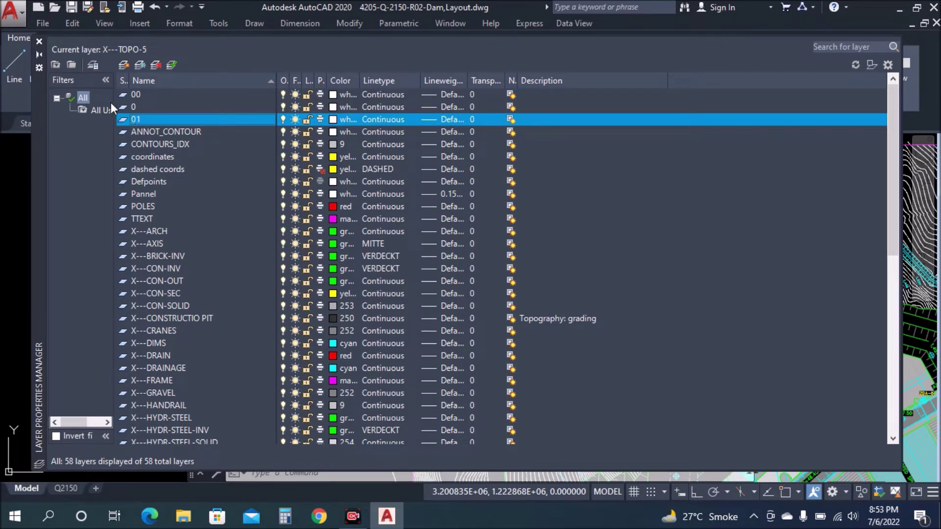
{"action": "left_click", "coordinate": [39, 41]}
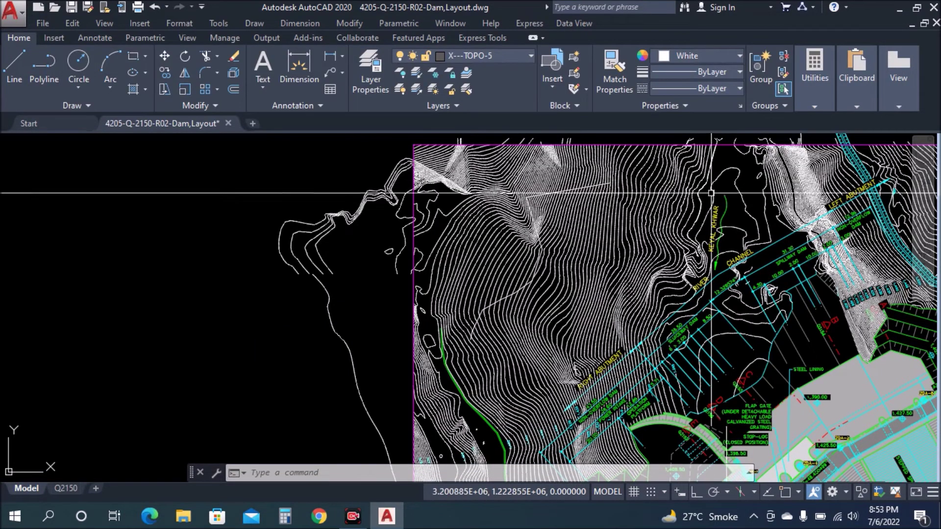
- Select all contours similar to a river-channel contour polyline, then clear the selection
{"action": "left_click", "coordinate": [738, 188]}
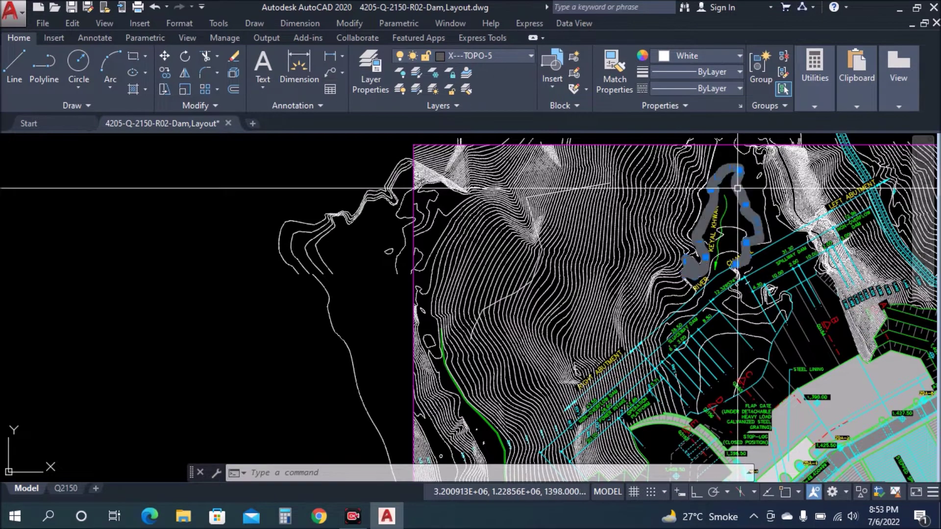
{"action": "right_click", "coordinate": [758, 203]}
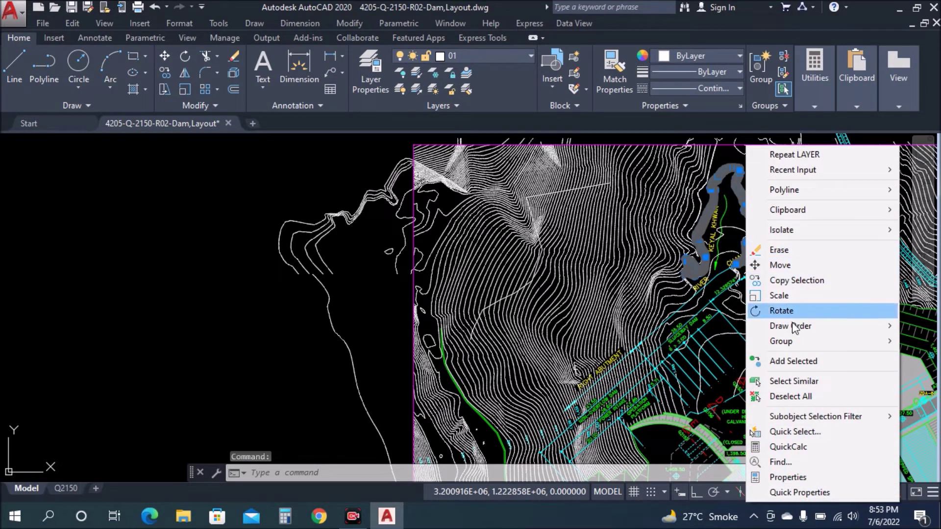
{"action": "left_click", "coordinate": [805, 381]}
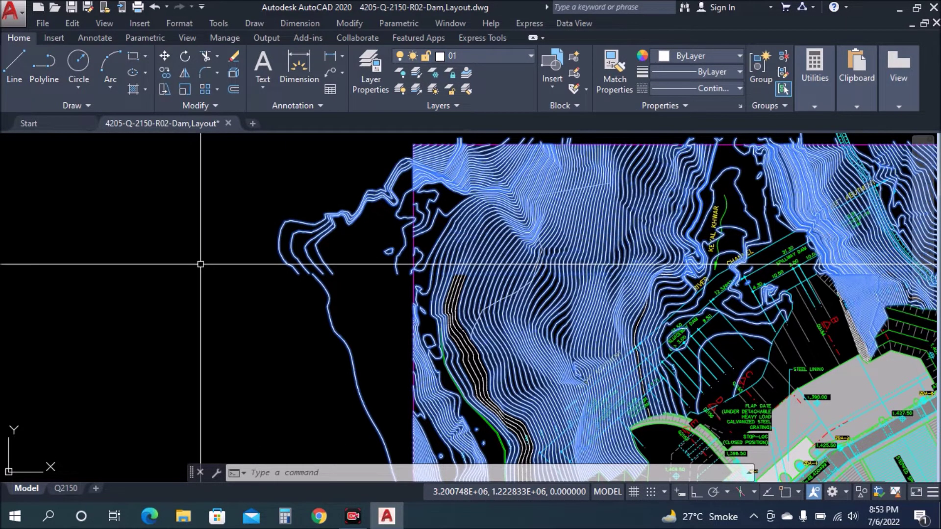
{"action": "key", "text": "Escape"}
{"action": "key", "text": "Escape"}
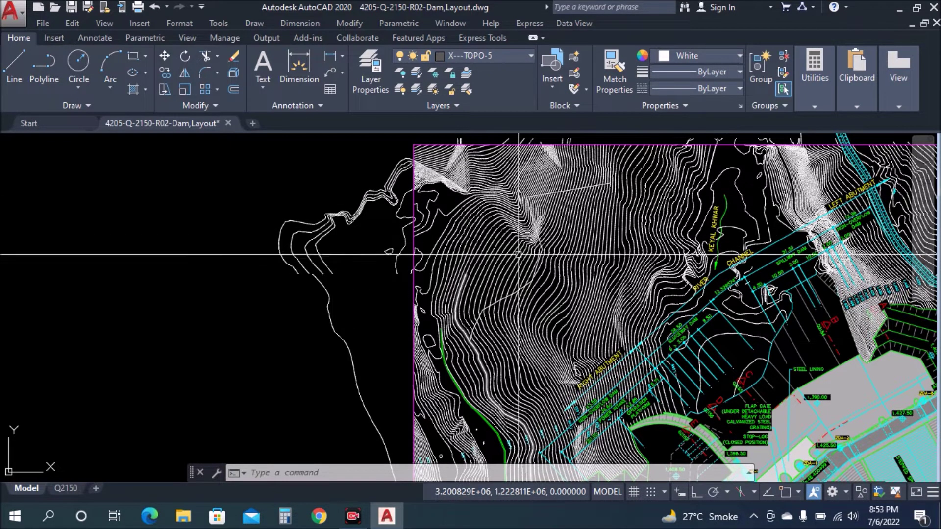
- Load the nsl.LSP routine through the application loader
{"action": "scroll", "coordinate": [580, 197], "scroll_direction": "up", "scroll_amount": 2}
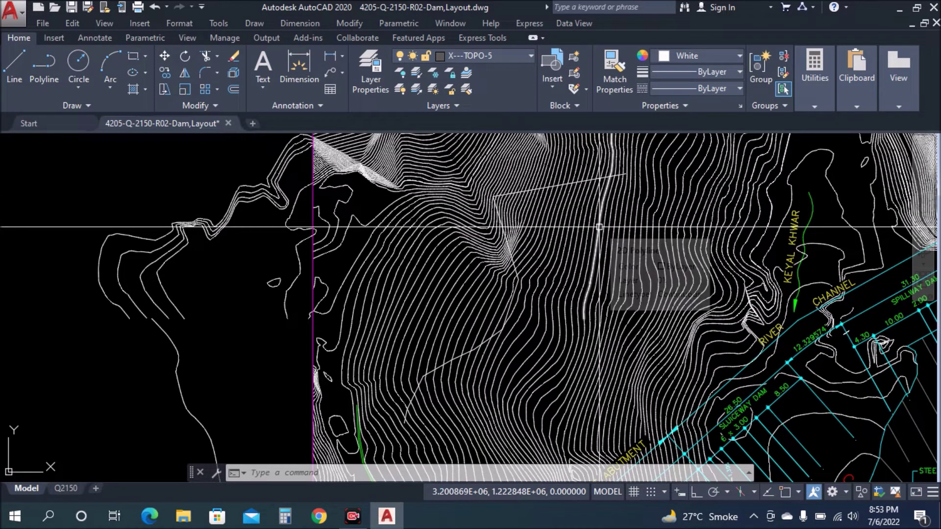
{"action": "type", "text": "a"}
{"action": "key", "text": "Return"}
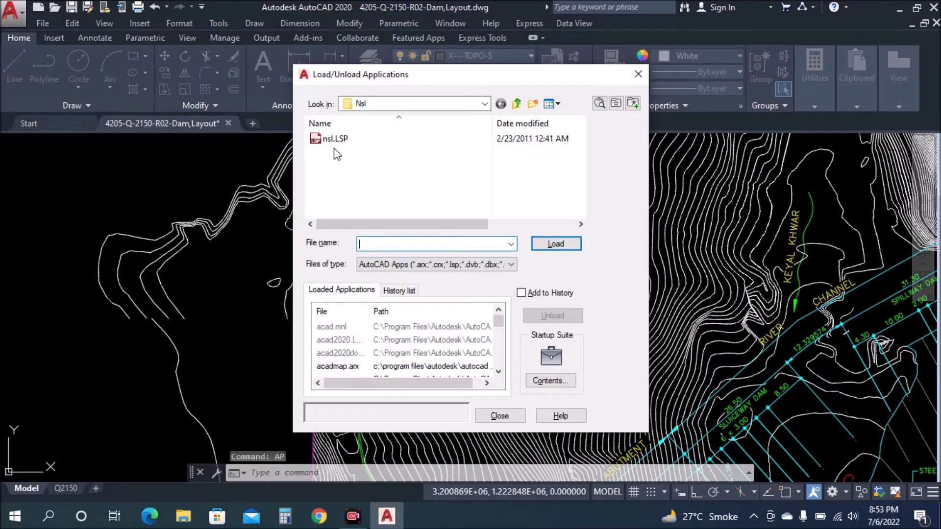
{"action": "left_click", "coordinate": [335, 139]}
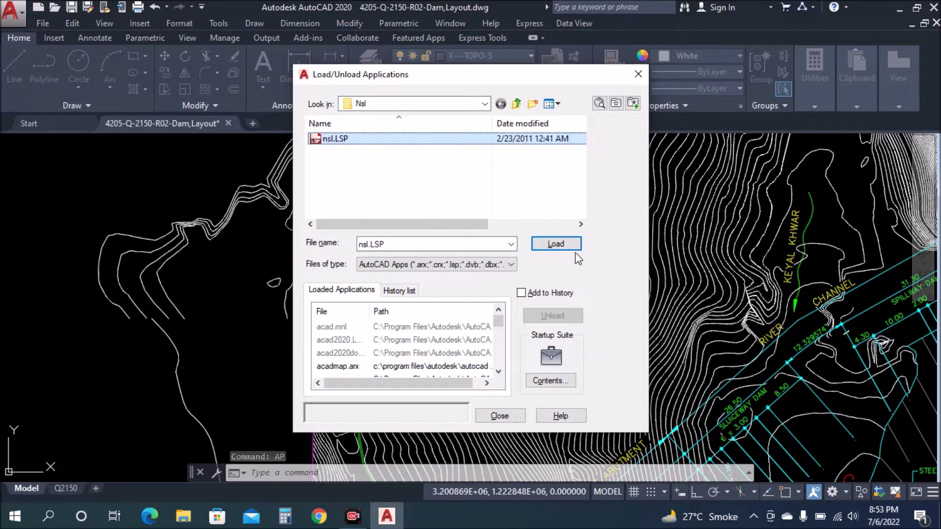
{"action": "left_click", "coordinate": [564, 247]}
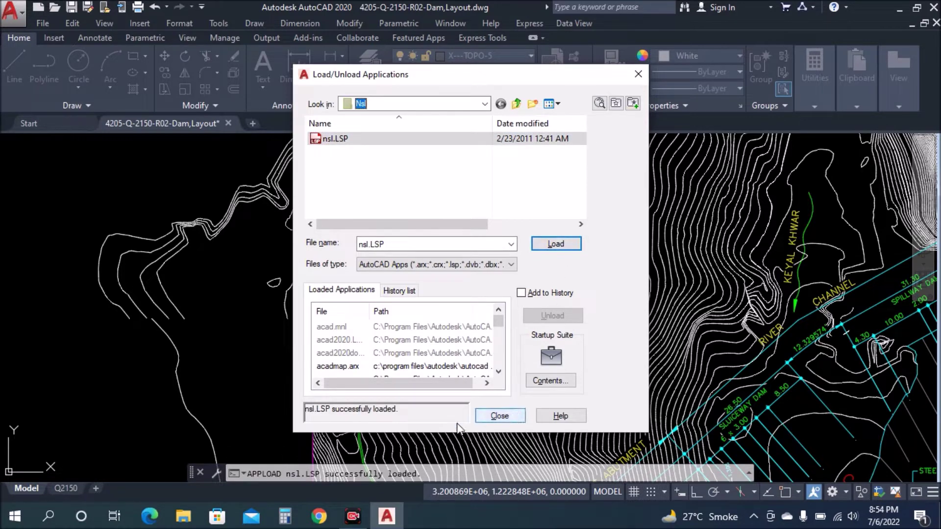
{"action": "left_click", "coordinate": [498, 417]}
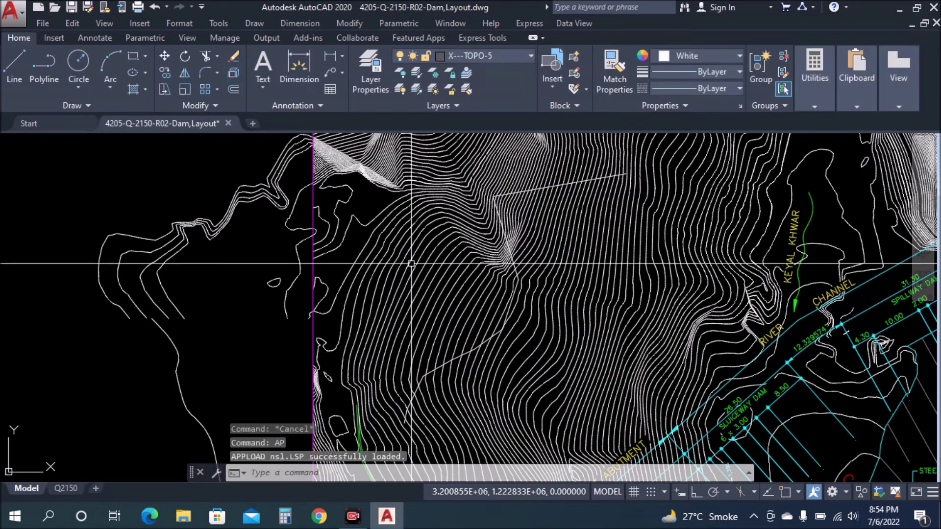
- Run the NSL command and enter 01 as the contour layer name
{"action": "type", "text": ")"}
{"action": "key", "text": "Return"}
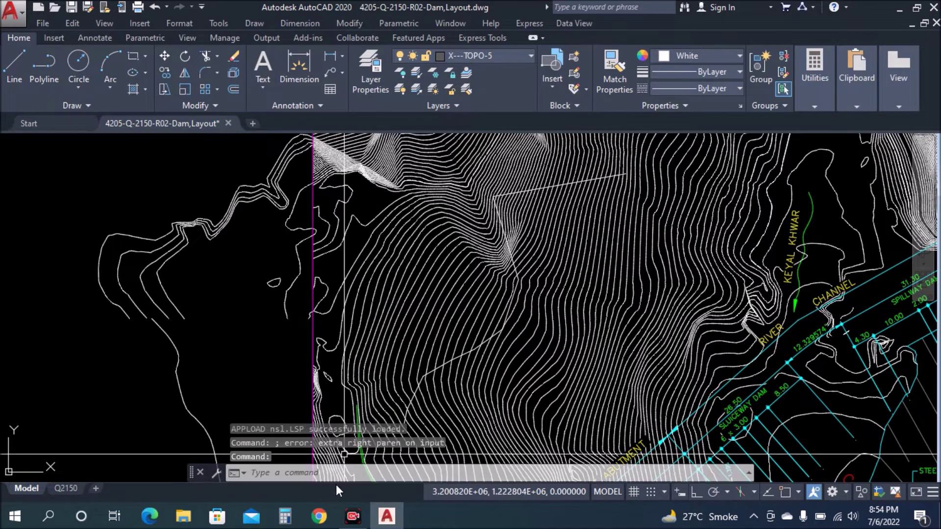
{"action": "left_click", "coordinate": [343, 473]}
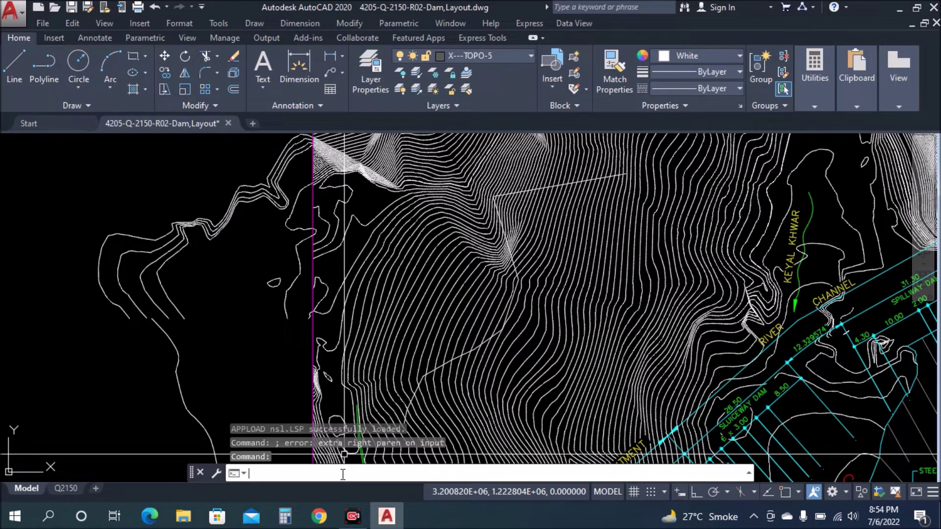
{"action": "type", "text": "NSL"}
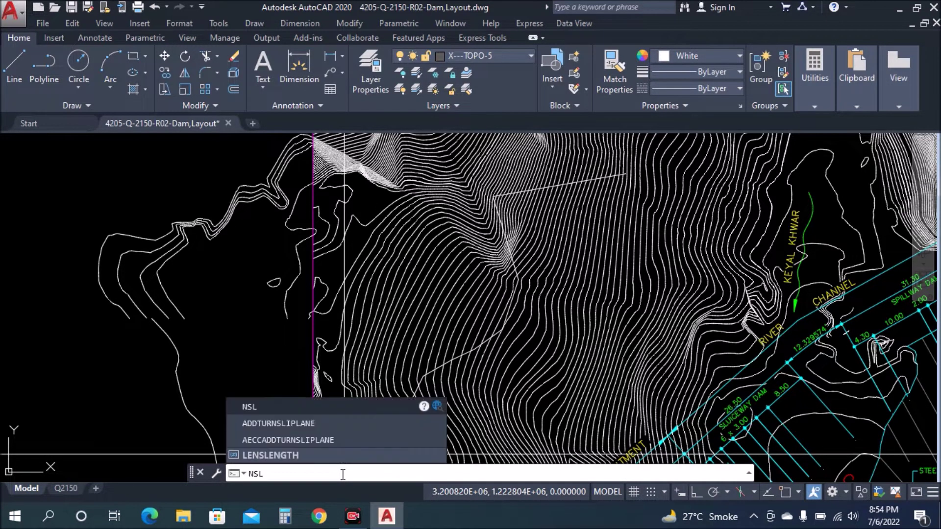
{"action": "key", "text": "Return"}
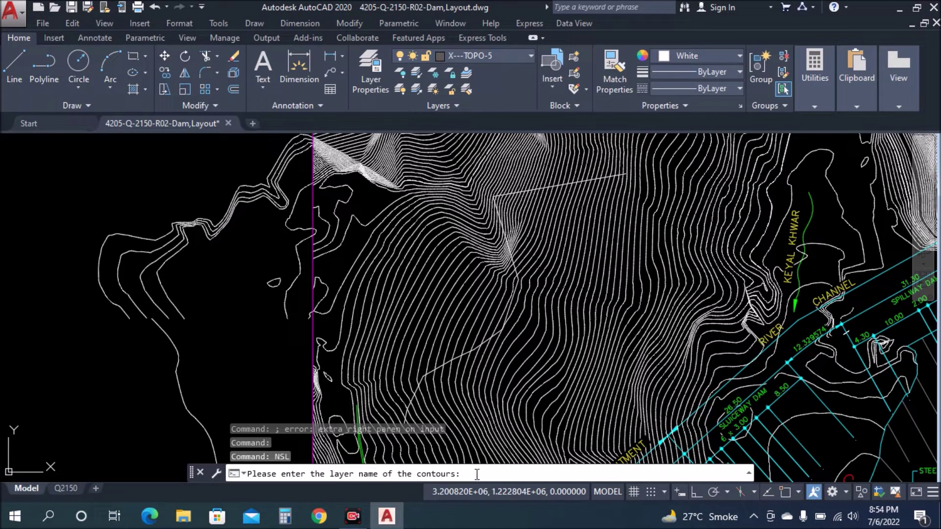
{"action": "type", "text": "01"}
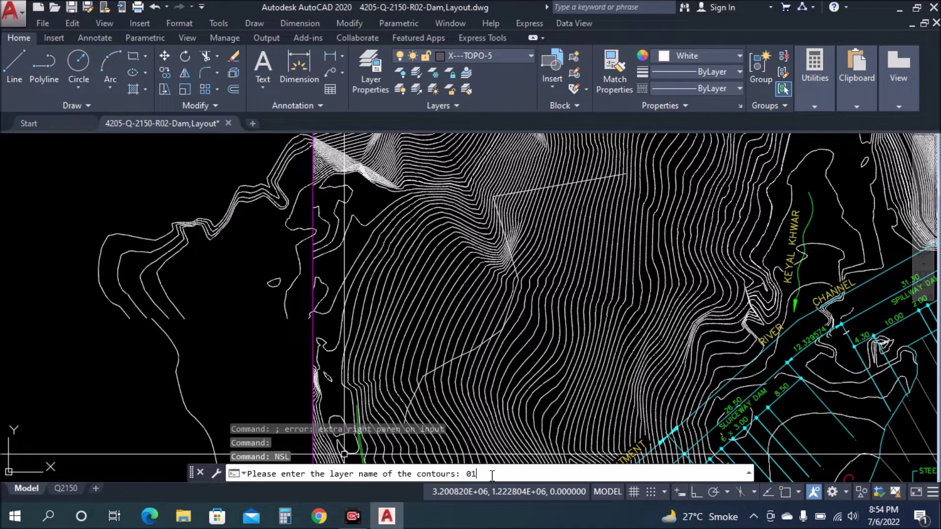
{"action": "key", "text": "Return"}
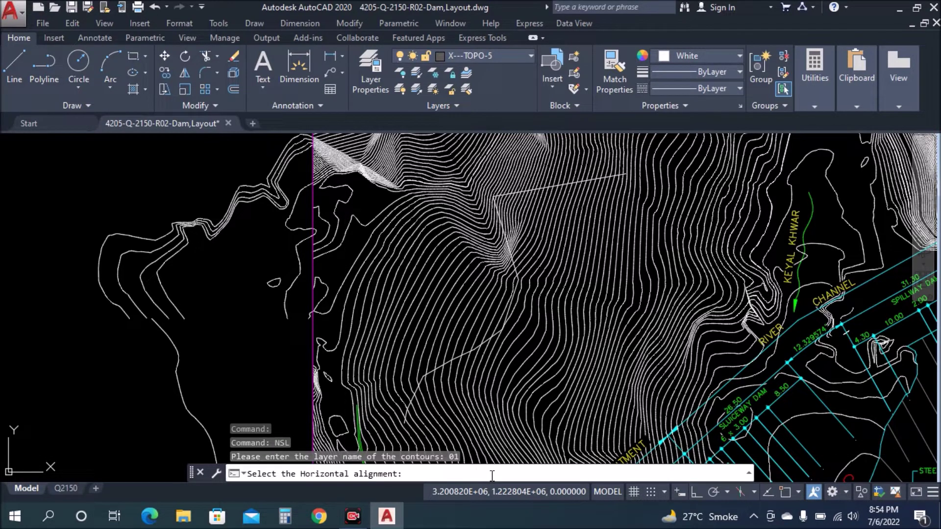
- Pick the A–B line as the horizontal alignment and accept vertical exaggeration 1
{"action": "scroll", "coordinate": [475, 347], "scroll_direction": "up", "scroll_amount": 2}
{"action": "scroll", "coordinate": [476, 346], "scroll_direction": "up", "scroll_amount": 3}
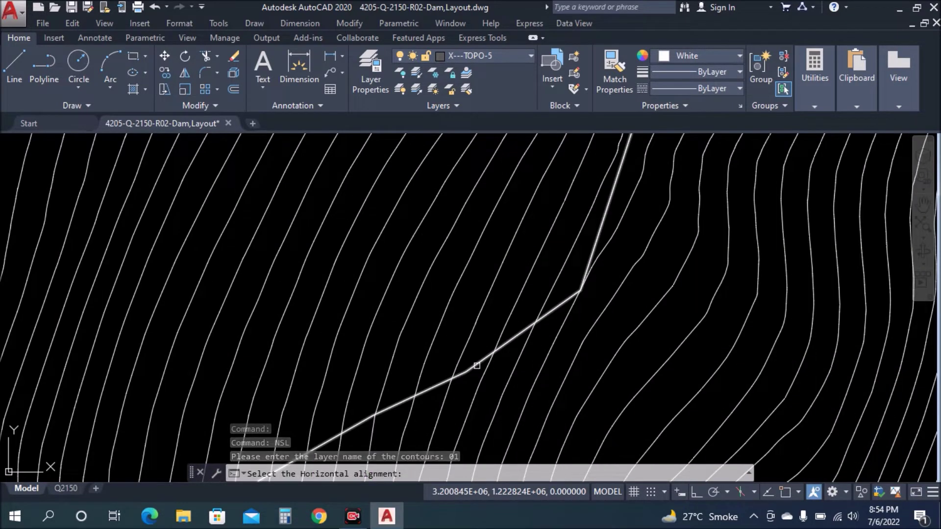
{"action": "left_click", "coordinate": [476, 366]}
{"action": "scroll", "coordinate": [447, 303], "scroll_direction": "down", "scroll_amount": 5}
{"action": "scroll", "coordinate": [446, 303], "scroll_direction": "down", "scroll_amount": 3}
{"action": "scroll", "coordinate": [447, 313], "scroll_direction": "down", "scroll_amount": 2}
{"action": "key", "text": "Return"}
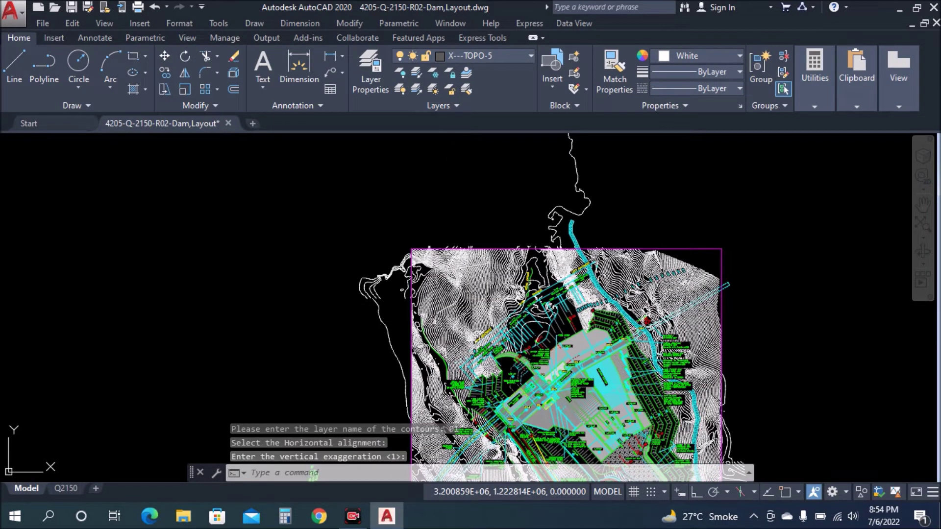
- Show the full command history to read the 'bad argument type: numberp: nil' error
{"action": "left_click", "coordinate": [449, 297]}
{"action": "key", "text": "Return"}
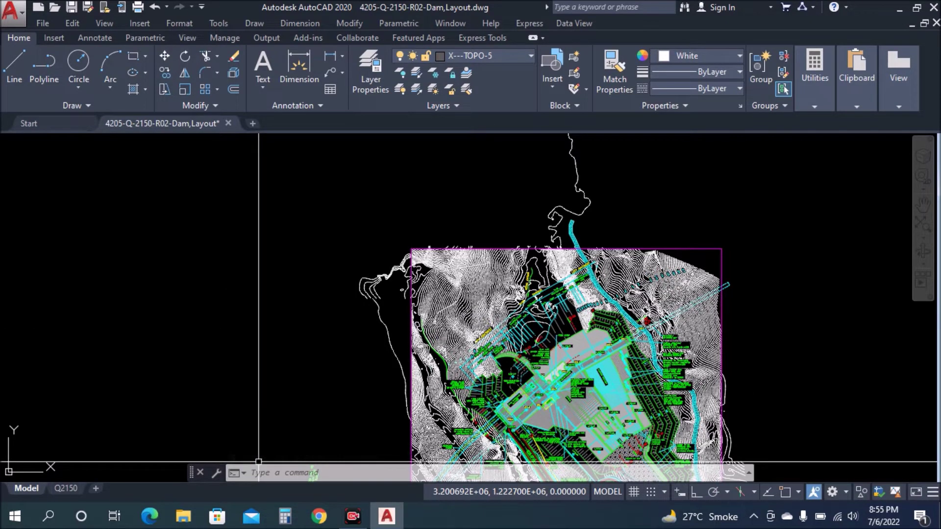
{"action": "key", "text": "F2"}
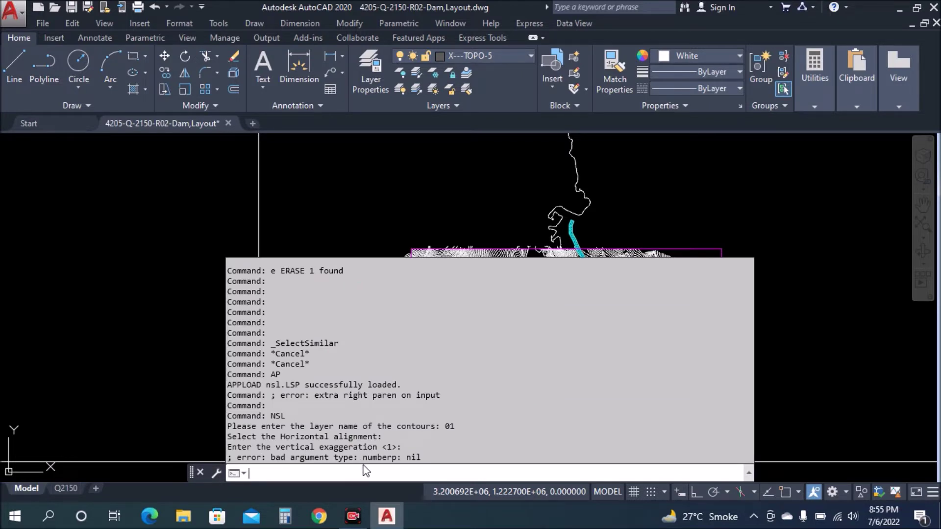
{"action": "left_click", "coordinate": [302, 182]}
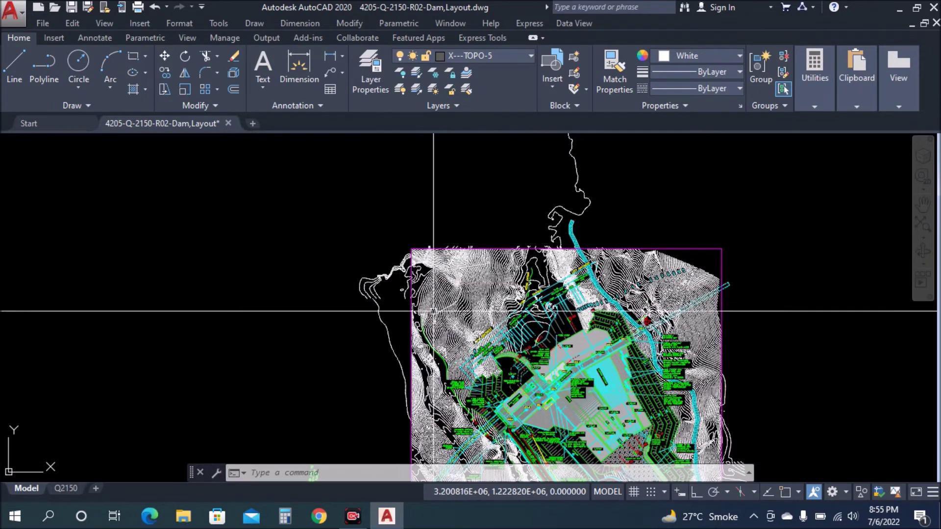
{"action": "scroll", "coordinate": [451, 297], "scroll_direction": "up", "scroll_amount": 5}
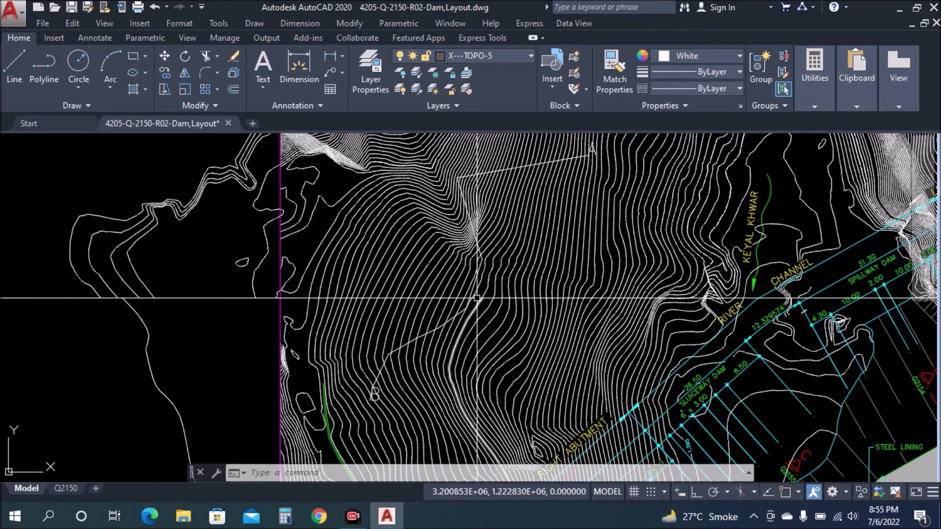
{"action": "scroll", "coordinate": [477, 297], "scroll_direction": "down", "scroll_amount": 3}
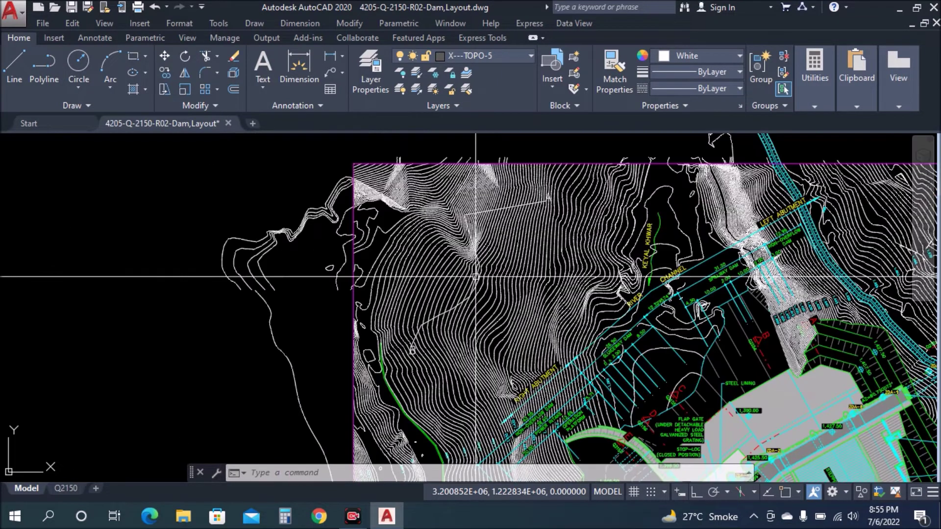
{"action": "scroll", "coordinate": [463, 264], "scroll_direction": "down", "scroll_amount": 3}
{"action": "scroll", "coordinate": [457, 258], "scroll_direction": "down", "scroll_amount": 3}
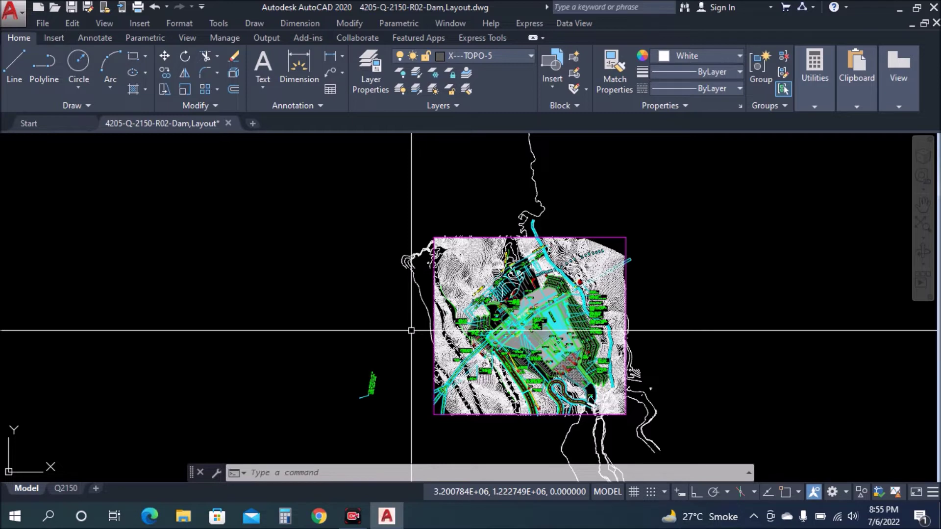
{"action": "scroll", "coordinate": [432, 266], "scroll_direction": "up", "scroll_amount": 4}
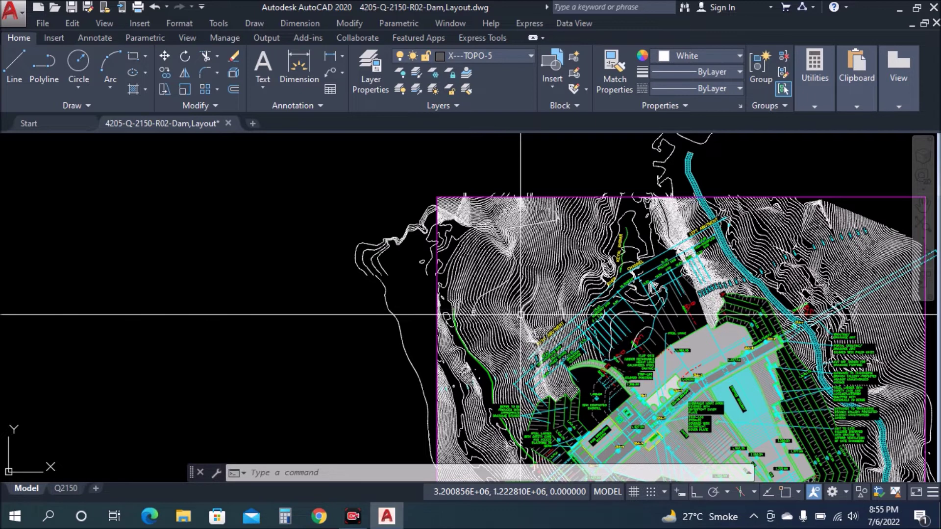
{"action": "scroll", "coordinate": [516, 245], "scroll_direction": "down", "scroll_amount": 4}
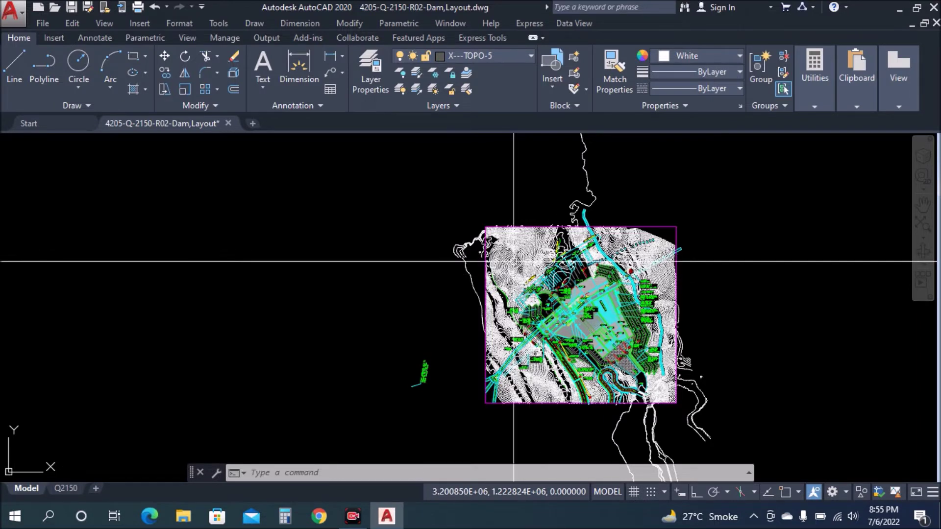
{"action": "scroll", "coordinate": [715, 225], "scroll_direction": "down", "scroll_amount": 5}
{"action": "scroll", "coordinate": [774, 252], "scroll_direction": "down", "scroll_amount": 1}
{"action": "scroll", "coordinate": [781, 255], "scroll_direction": "down", "scroll_amount": 2}
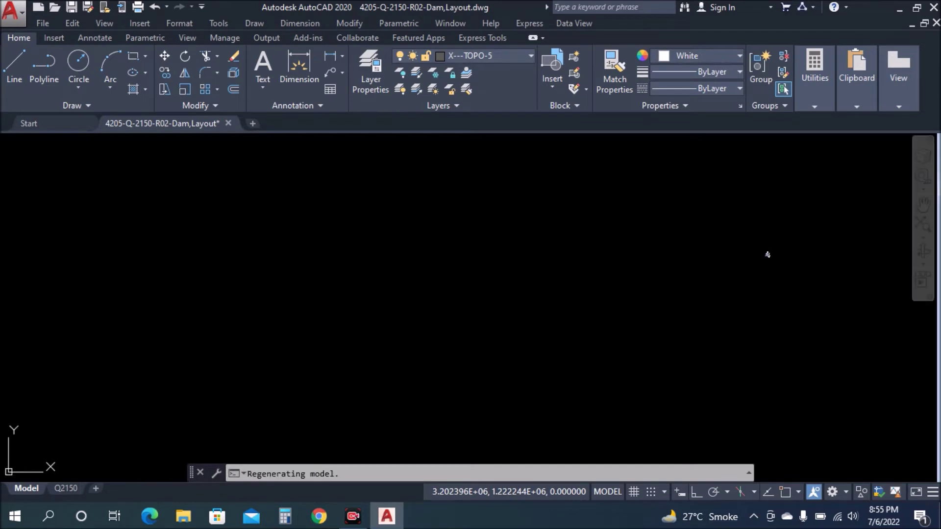
{"action": "scroll", "coordinate": [563, 295], "scroll_direction": "down", "scroll_amount": 2}
{"action": "scroll", "coordinate": [555, 270], "scroll_direction": "down", "scroll_amount": 3}
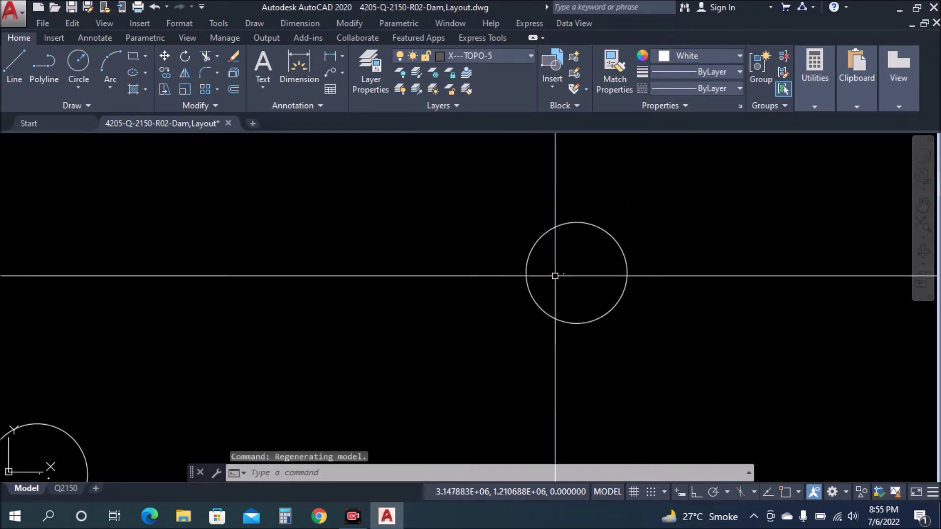
{"action": "scroll", "coordinate": [554, 294], "scroll_direction": "down", "scroll_amount": 5}
{"action": "scroll", "coordinate": [361, 382], "scroll_direction": "up", "scroll_amount": 4}
{"action": "scroll", "coordinate": [349, 374], "scroll_direction": "up", "scroll_amount": 4}
{"action": "scroll", "coordinate": [343, 392], "scroll_direction": "up", "scroll_amount": 2}
{"action": "scroll", "coordinate": [382, 332], "scroll_direction": "up", "scroll_amount": 3}
{"action": "scroll", "coordinate": [385, 331], "scroll_direction": "up", "scroll_amount": 2}
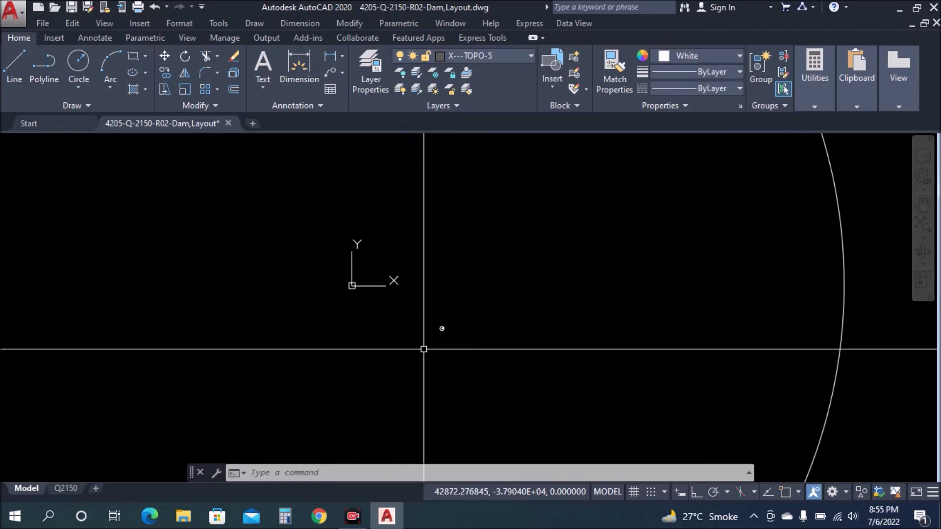
{"action": "scroll", "coordinate": [424, 347], "scroll_direction": "up", "scroll_amount": 2}
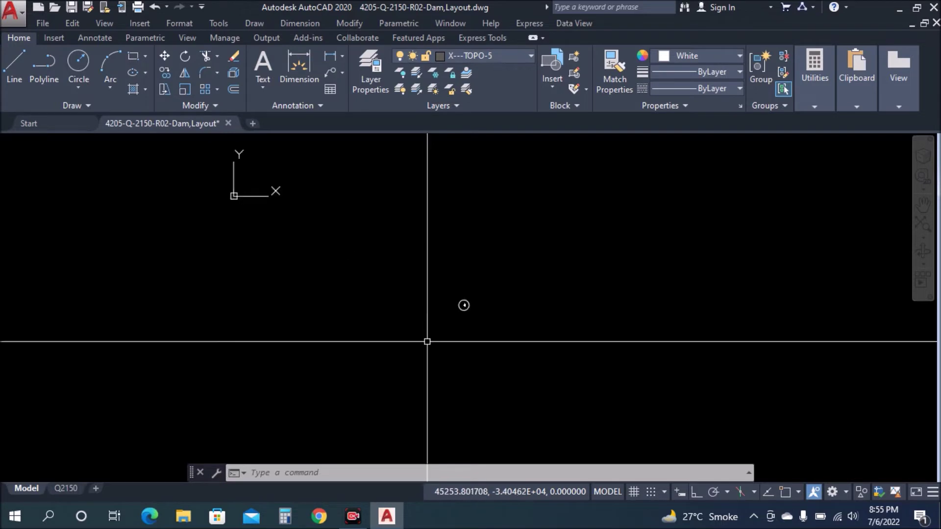
{"action": "scroll", "coordinate": [464, 311], "scroll_direction": "up", "scroll_amount": 3}
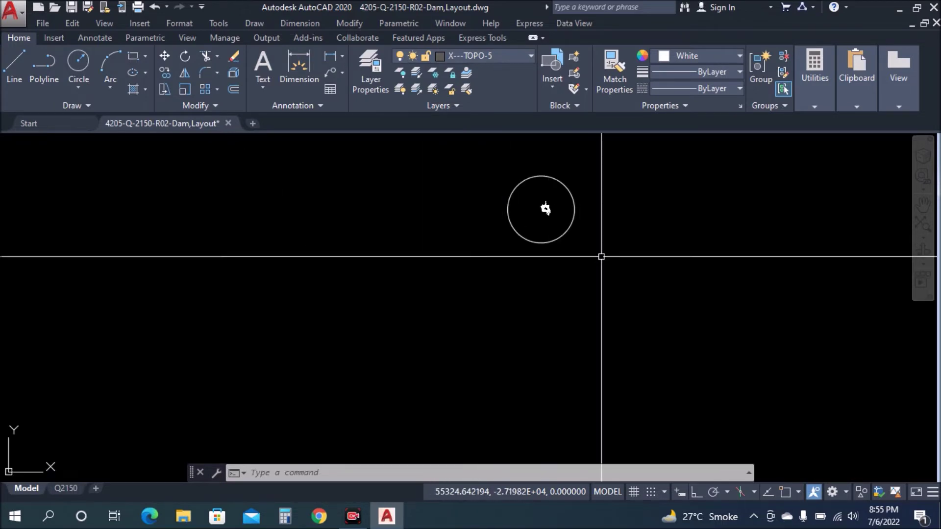
{"action": "scroll", "coordinate": [603, 202], "scroll_direction": "up", "scroll_amount": 5}
{"action": "scroll", "coordinate": [590, 327], "scroll_direction": "down", "scroll_amount": 4}
{"action": "scroll", "coordinate": [502, 290], "scroll_direction": "down", "scroll_amount": 3}
{"action": "scroll", "coordinate": [560, 340], "scroll_direction": "down", "scroll_amount": 3}
{"action": "scroll", "coordinate": [525, 321], "scroll_direction": "up", "scroll_amount": 5}
{"action": "scroll", "coordinate": [525, 321], "scroll_direction": "up", "scroll_amount": 2}
{"action": "scroll", "coordinate": [541, 329], "scroll_direction": "down", "scroll_amount": 5}
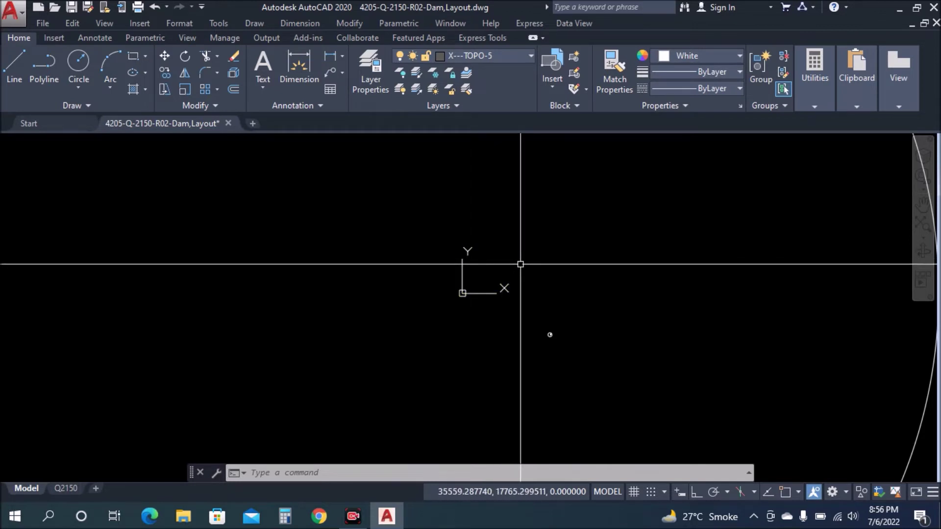
{"action": "scroll", "coordinate": [549, 333], "scroll_direction": "up", "scroll_amount": 4}
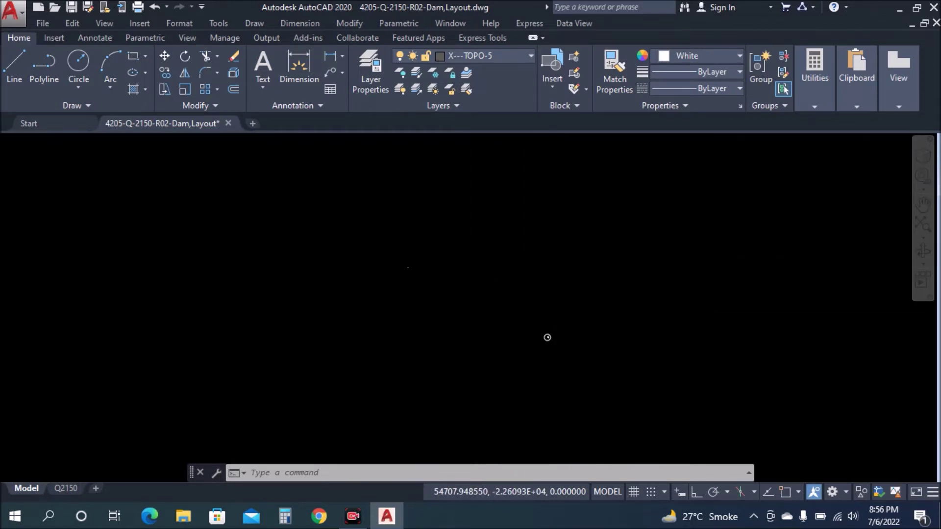
- Zoom in on the contour plan until the alignment and label B fill the view
{"action": "scroll", "coordinate": [547, 343], "scroll_direction": "up", "scroll_amount": 3}
{"action": "scroll", "coordinate": [520, 353], "scroll_direction": "up", "scroll_amount": 5}
{"action": "scroll", "coordinate": [508, 338], "scroll_direction": "up", "scroll_amount": 5}
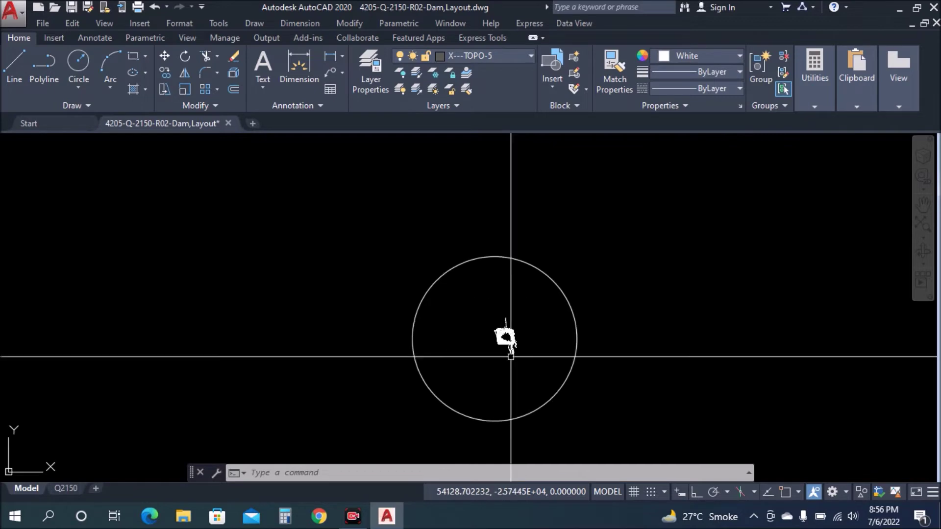
{"action": "scroll", "coordinate": [504, 338], "scroll_direction": "up", "scroll_amount": 5}
{"action": "scroll", "coordinate": [495, 378], "scroll_direction": "up", "scroll_amount": 2}
{"action": "scroll", "coordinate": [494, 333], "scroll_direction": "up", "scroll_amount": 2}
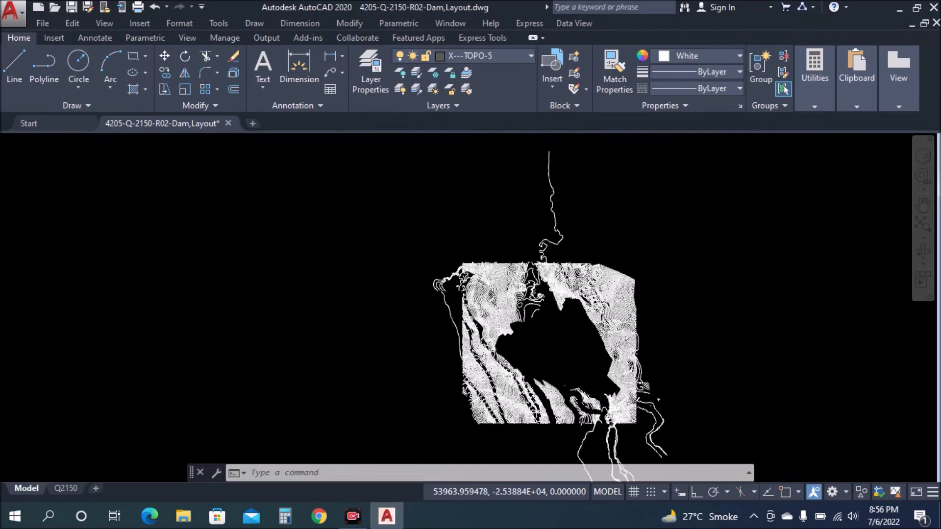
{"action": "scroll", "coordinate": [491, 290], "scroll_direction": "up", "scroll_amount": 2}
{"action": "scroll", "coordinate": [490, 289], "scroll_direction": "up", "scroll_amount": 2}
{"action": "scroll", "coordinate": [475, 287], "scroll_direction": "up", "scroll_amount": 2}
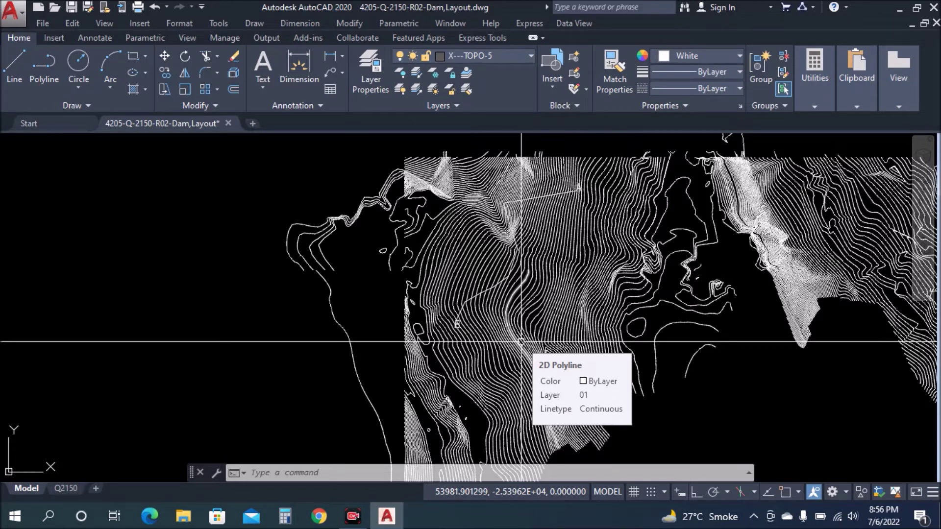
{"action": "scroll", "coordinate": [520, 342], "scroll_direction": "up", "scroll_amount": 1}
{"action": "scroll", "coordinate": [504, 325], "scroll_direction": "up", "scroll_amount": 2}
{"action": "scroll", "coordinate": [479, 311], "scroll_direction": "up", "scroll_amount": 2}
{"action": "scroll", "coordinate": [452, 316], "scroll_direction": "up", "scroll_amount": 1}
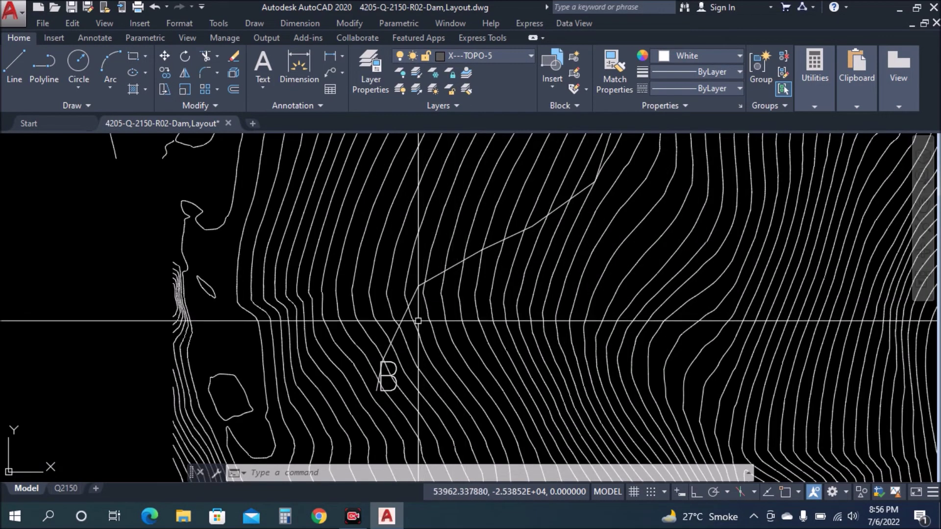
- Rerun NSL with contour layer 01, the A–B alignment polyline and exaggeration 1
{"action": "type", "text": "nl"}
{"action": "key", "text": "Return"}
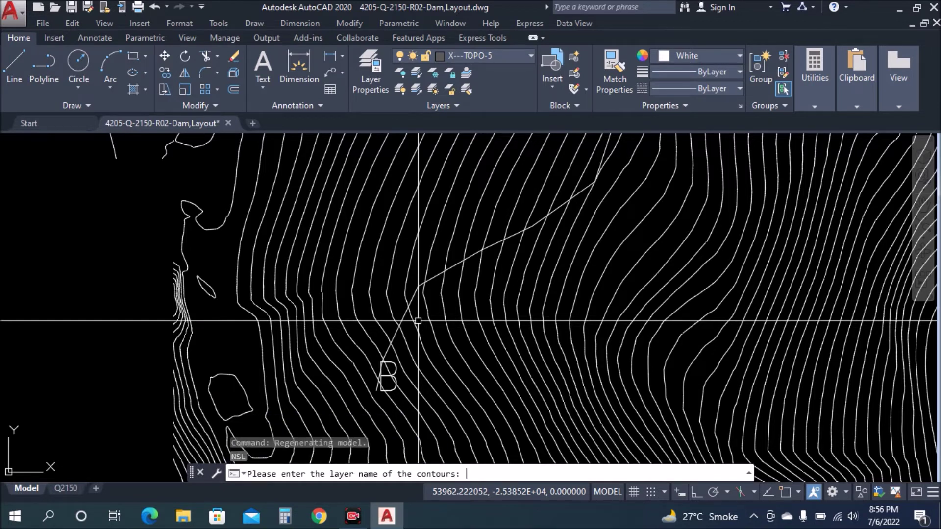
{"action": "type", "text": "01"}
{"action": "key", "text": "Return"}
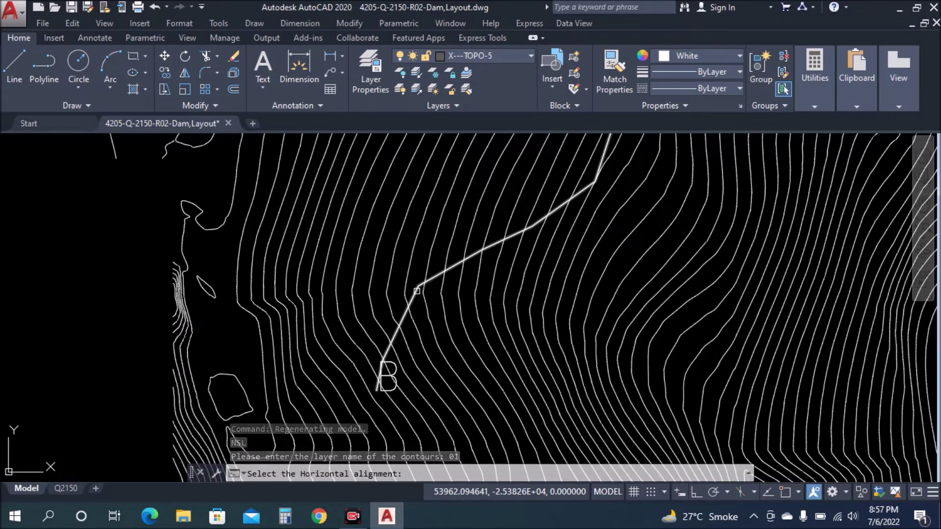
{"action": "left_click", "coordinate": [417, 291]}
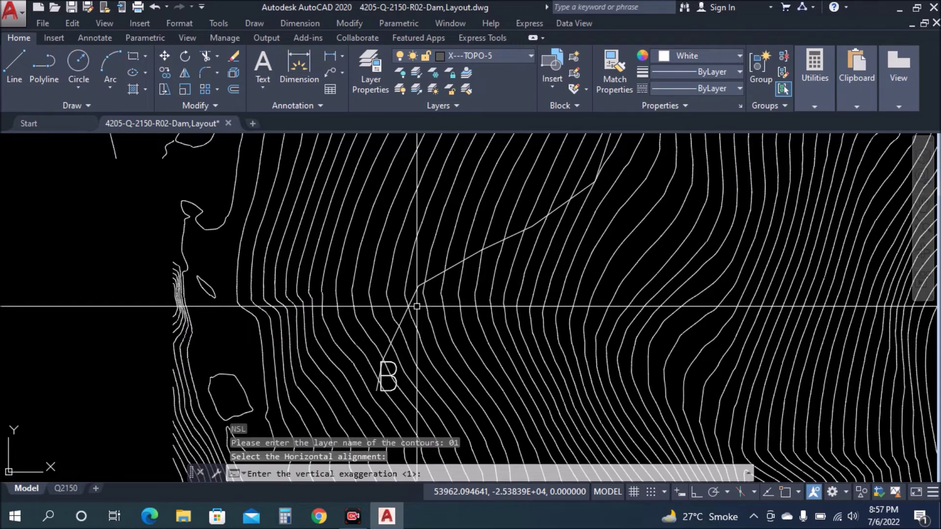
{"action": "key", "text": "Return"}
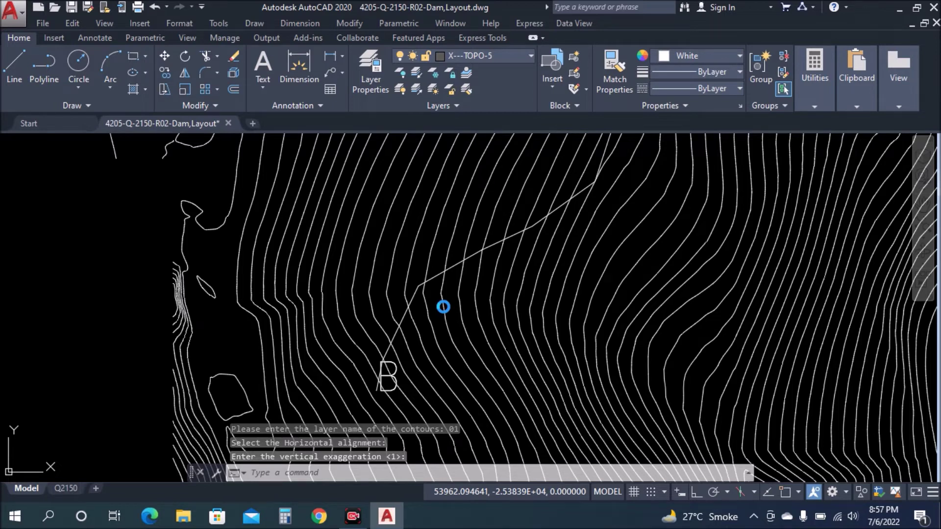
{"action": "scroll", "coordinate": [414, 248], "scroll_direction": "down", "scroll_amount": 2}
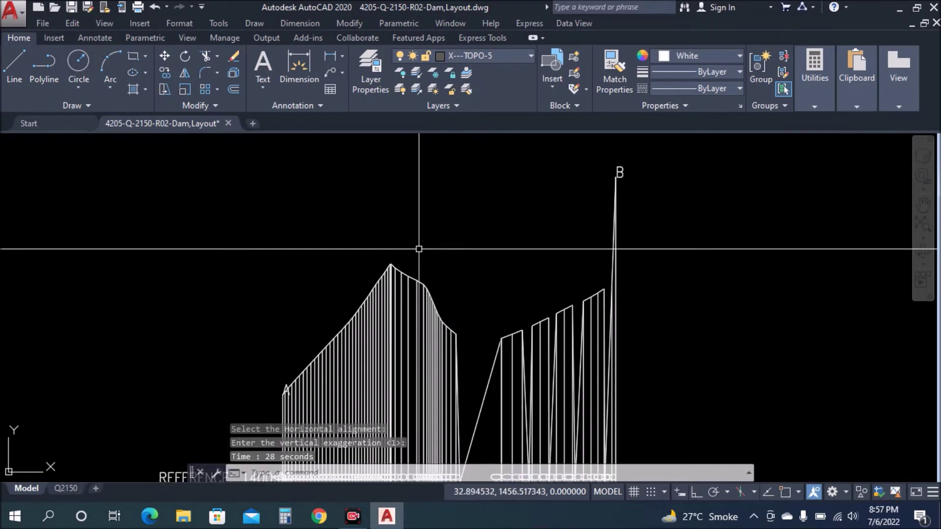
{"action": "scroll", "coordinate": [397, 274], "scroll_direction": "down", "scroll_amount": 3}
{"action": "scroll", "coordinate": [398, 259], "scroll_direction": "down", "scroll_amount": 2}
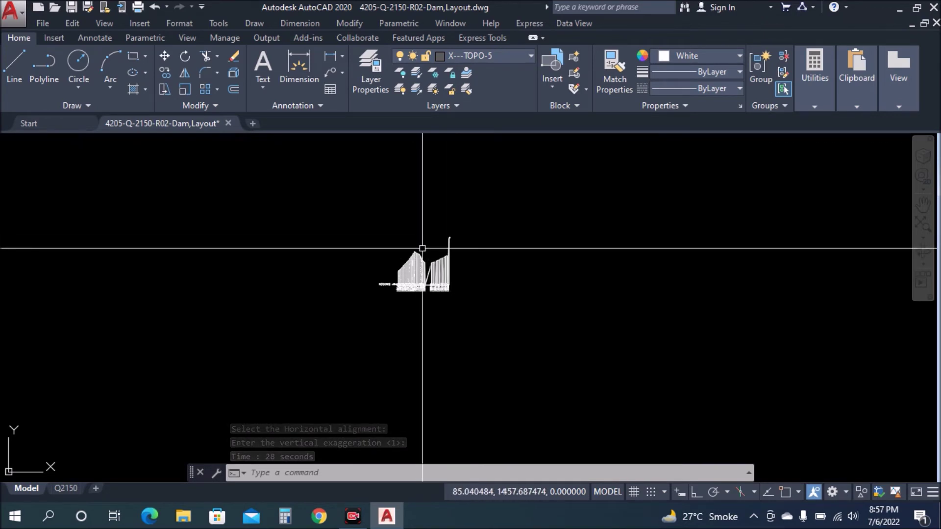
{"action": "scroll", "coordinate": [399, 273], "scroll_direction": "up", "scroll_amount": 10}
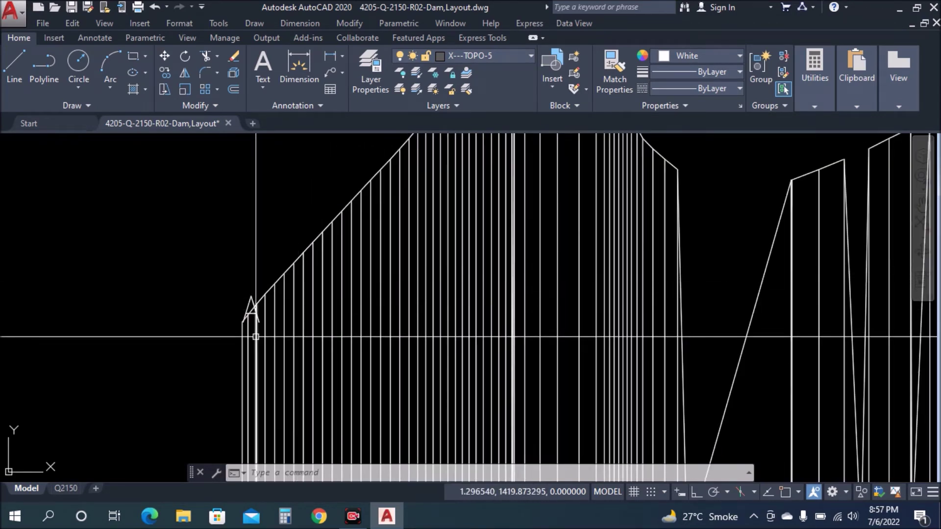
{"action": "scroll", "coordinate": [468, 243], "scroll_direction": "down", "scroll_amount": 10}
{"action": "scroll", "coordinate": [359, 260], "scroll_direction": "up", "scroll_amount": 5}
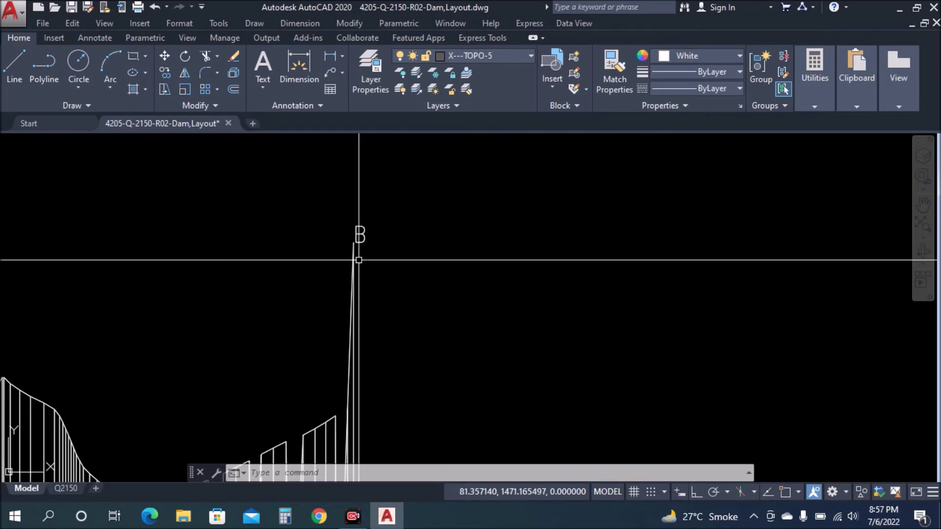
{"action": "scroll", "coordinate": [353, 245], "scroll_direction": "down", "scroll_amount": 3}
{"action": "scroll", "coordinate": [345, 226], "scroll_direction": "down", "scroll_amount": 3}
{"action": "scroll", "coordinate": [390, 239], "scroll_direction": "down", "scroll_amount": 2}
{"action": "scroll", "coordinate": [399, 241], "scroll_direction": "down", "scroll_amount": 2}
{"action": "scroll", "coordinate": [399, 241], "scroll_direction": "down", "scroll_amount": 2}
{"action": "scroll", "coordinate": [466, 277], "scroll_direction": "down", "scroll_amount": 2}
{"action": "scroll", "coordinate": [477, 277], "scroll_direction": "down", "scroll_amount": 2}
{"action": "scroll", "coordinate": [494, 272], "scroll_direction": "down", "scroll_amount": 2}
{"action": "scroll", "coordinate": [494, 272], "scroll_direction": "down", "scroll_amount": 1}
{"action": "scroll", "coordinate": [501, 311], "scroll_direction": "down", "scroll_amount": 1}
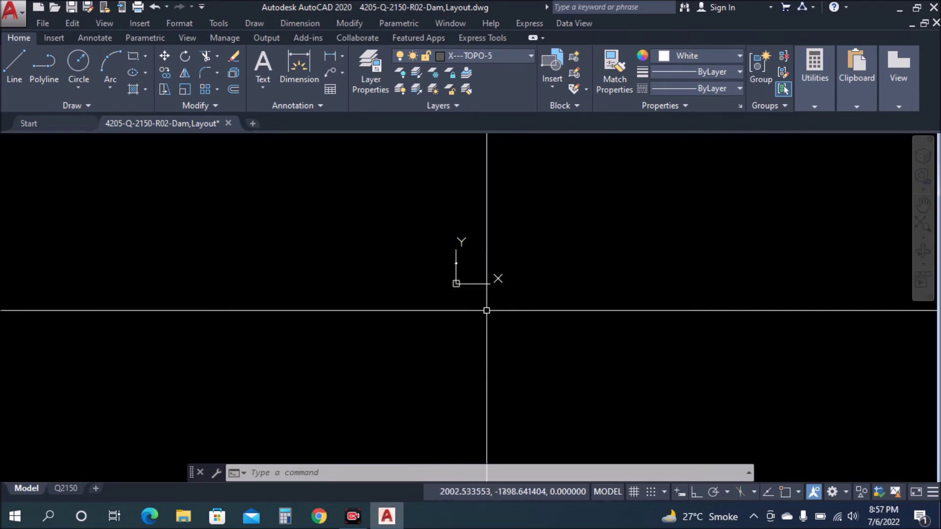
{"action": "scroll", "coordinate": [485, 306], "scroll_direction": "down", "scroll_amount": 1}
{"action": "scroll", "coordinate": [479, 269], "scroll_direction": "down", "scroll_amount": 1}
{"action": "scroll", "coordinate": [767, 421], "scroll_direction": "up", "scroll_amount": 2}
{"action": "scroll", "coordinate": [772, 425], "scroll_direction": "up", "scroll_amount": 2}
{"action": "scroll", "coordinate": [706, 413], "scroll_direction": "up", "scroll_amount": 3}
{"action": "scroll", "coordinate": [645, 372], "scroll_direction": "up", "scroll_amount": 1}
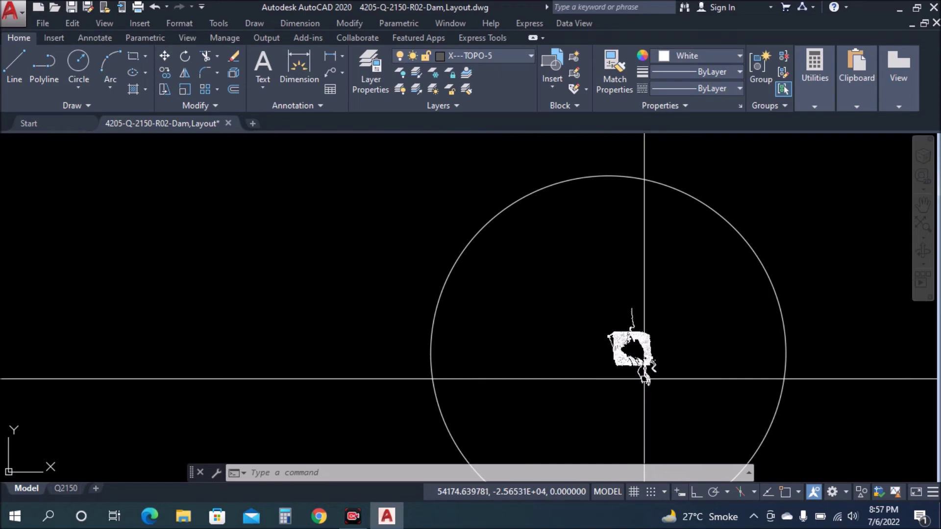
{"action": "scroll", "coordinate": [623, 351], "scroll_direction": "up", "scroll_amount": 2}
{"action": "scroll", "coordinate": [615, 327], "scroll_direction": "up", "scroll_amount": 2}
{"action": "scroll", "coordinate": [614, 323], "scroll_direction": "up", "scroll_amount": 2}
{"action": "scroll", "coordinate": [607, 318], "scroll_direction": "up", "scroll_amount": 3}
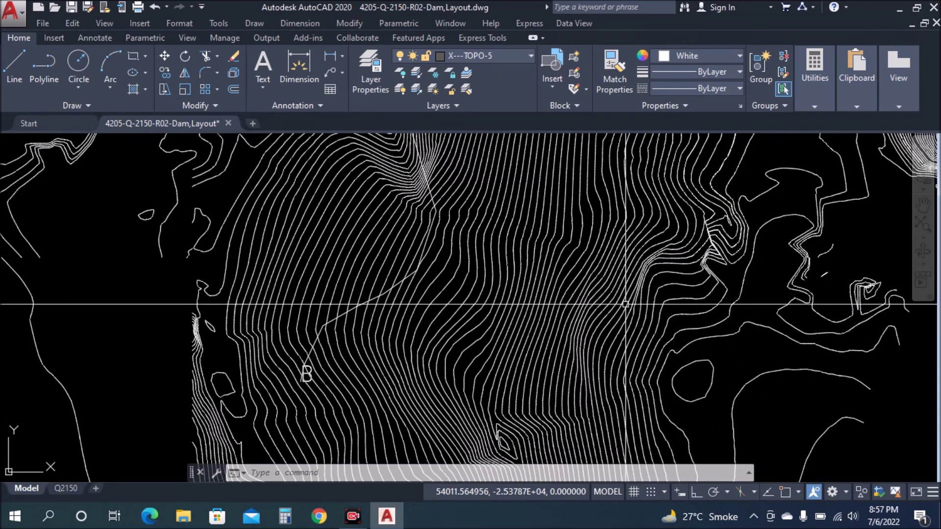
{"action": "scroll", "coordinate": [601, 314], "scroll_direction": "down", "scroll_amount": 1}
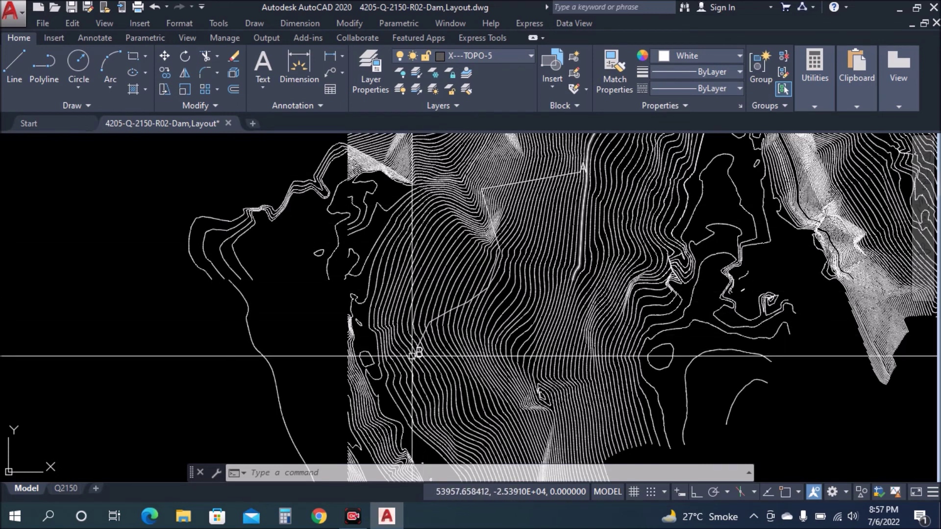
{"action": "scroll", "coordinate": [412, 356], "scroll_direction": "down", "scroll_amount": 1}
{"action": "scroll", "coordinate": [483, 282], "scroll_direction": "down", "scroll_amount": 5}
{"action": "scroll", "coordinate": [482, 282], "scroll_direction": "down", "scroll_amount": 3}
{"action": "scroll", "coordinate": [486, 299], "scroll_direction": "down", "scroll_amount": 3}
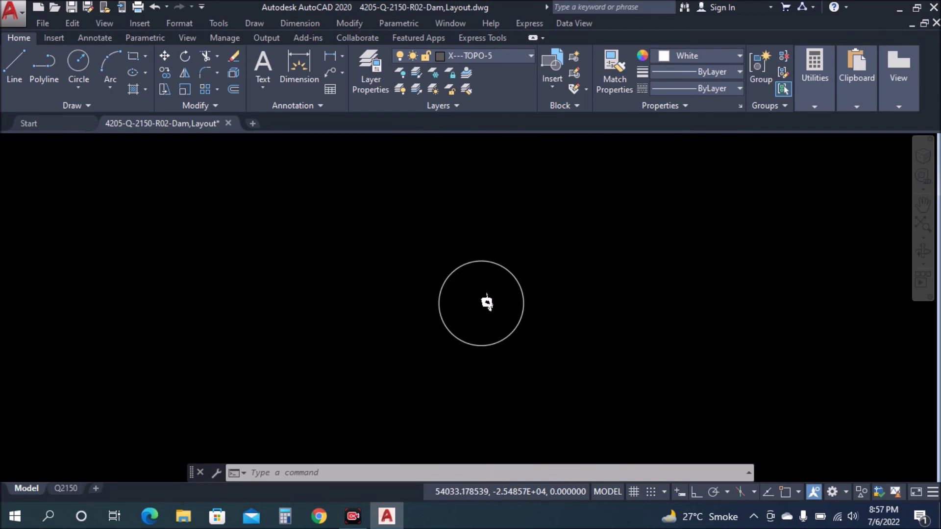
{"action": "scroll", "coordinate": [519, 322], "scroll_direction": "down", "scroll_amount": 8}
{"action": "scroll", "coordinate": [449, 319], "scroll_direction": "up", "scroll_amount": 2}
{"action": "scroll", "coordinate": [495, 374], "scroll_direction": "down", "scroll_amount": 2}
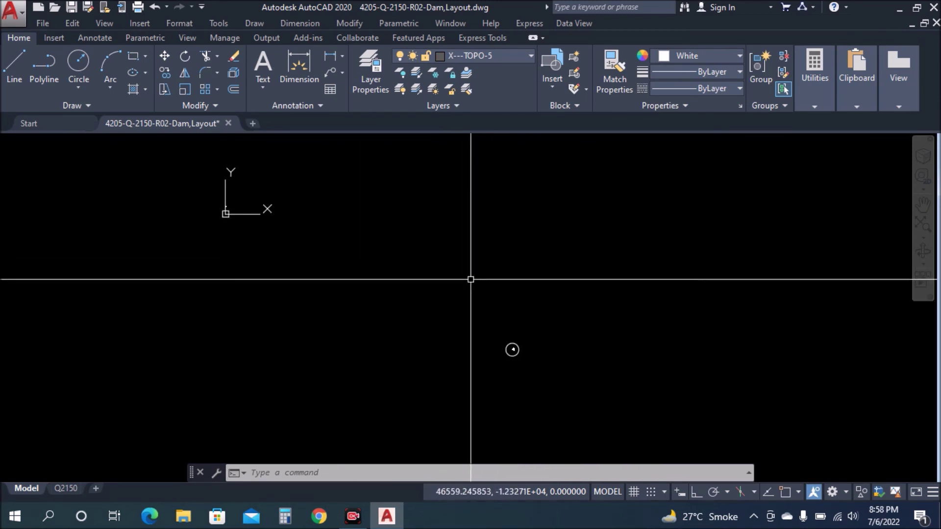